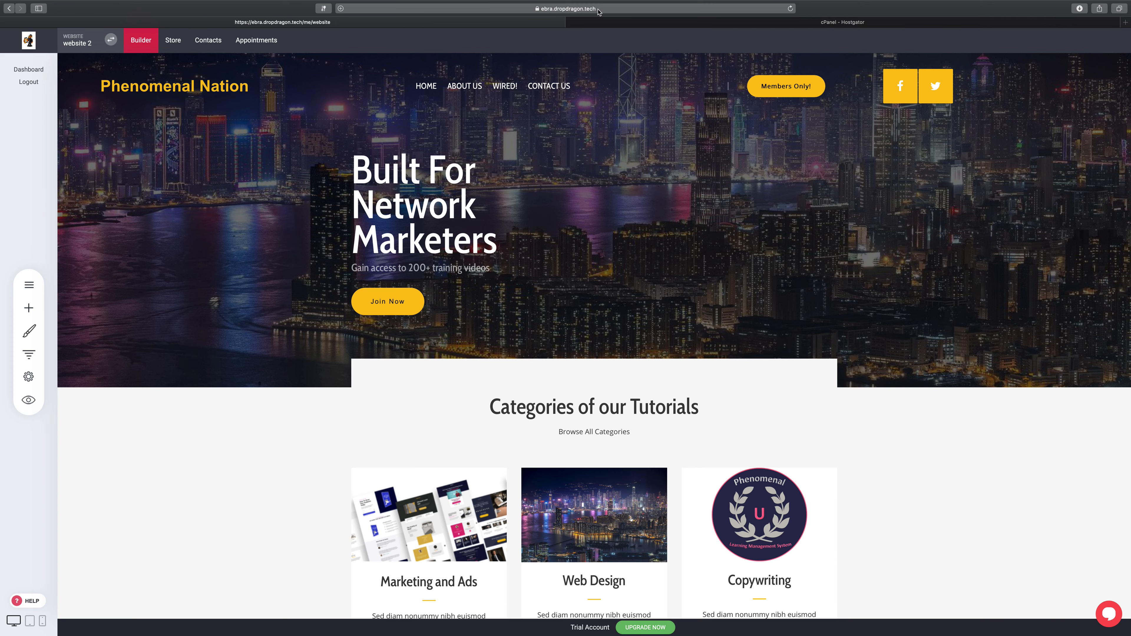
# - View the site's full web address and its project dashboard, and return to the website builder
pyautogui.click(614, 9)
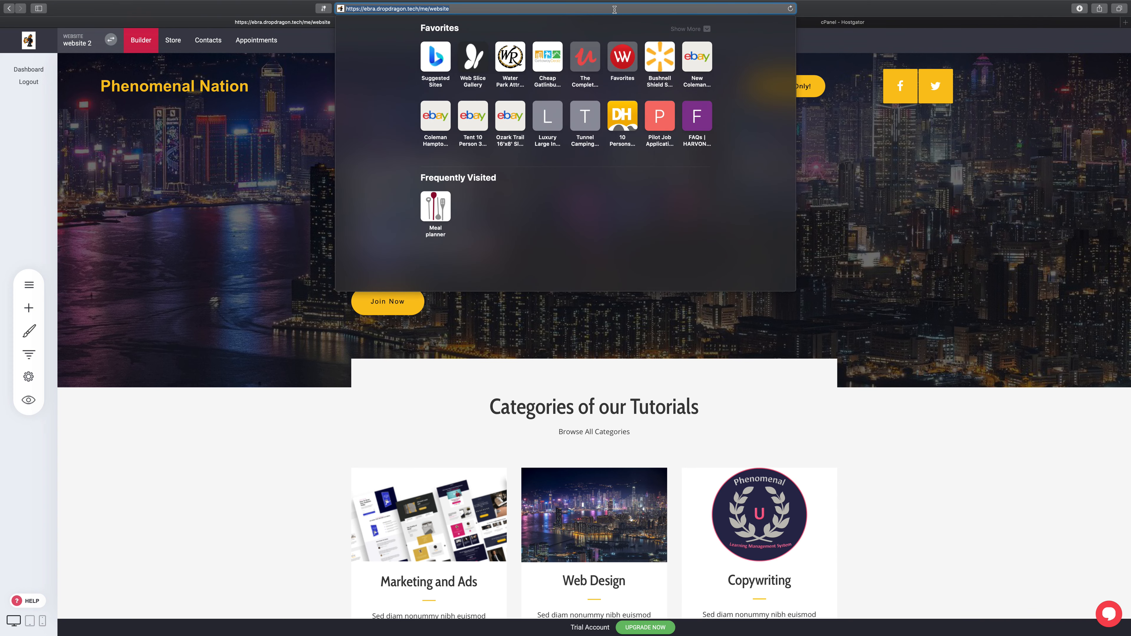
pyautogui.click(927, 428)
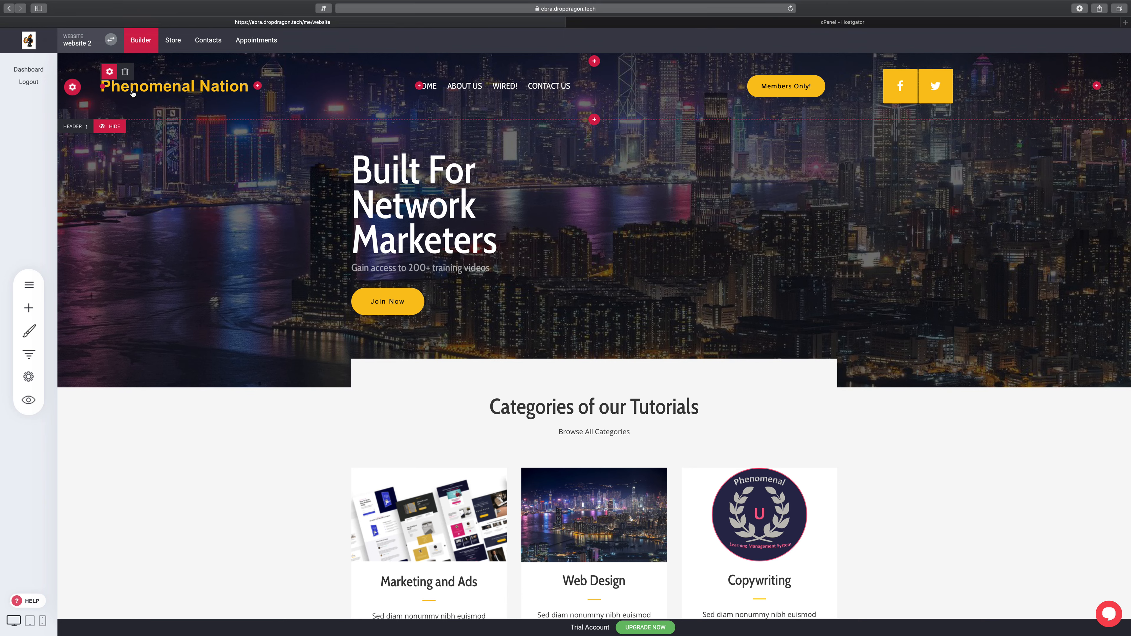
pyautogui.click(28, 69)
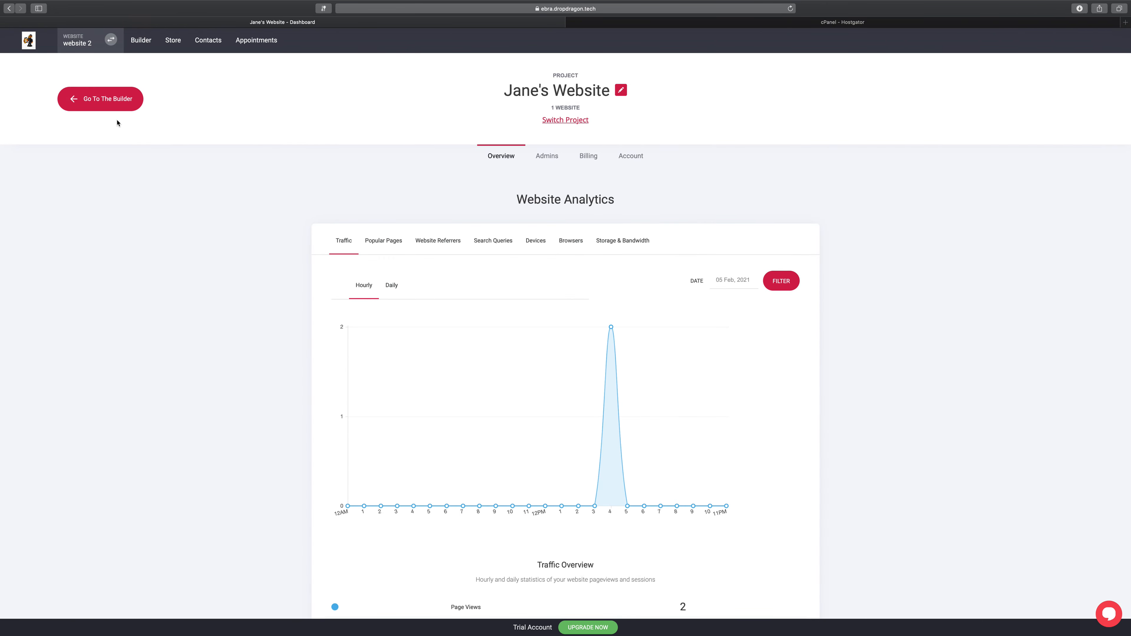
pyautogui.click(78, 98)
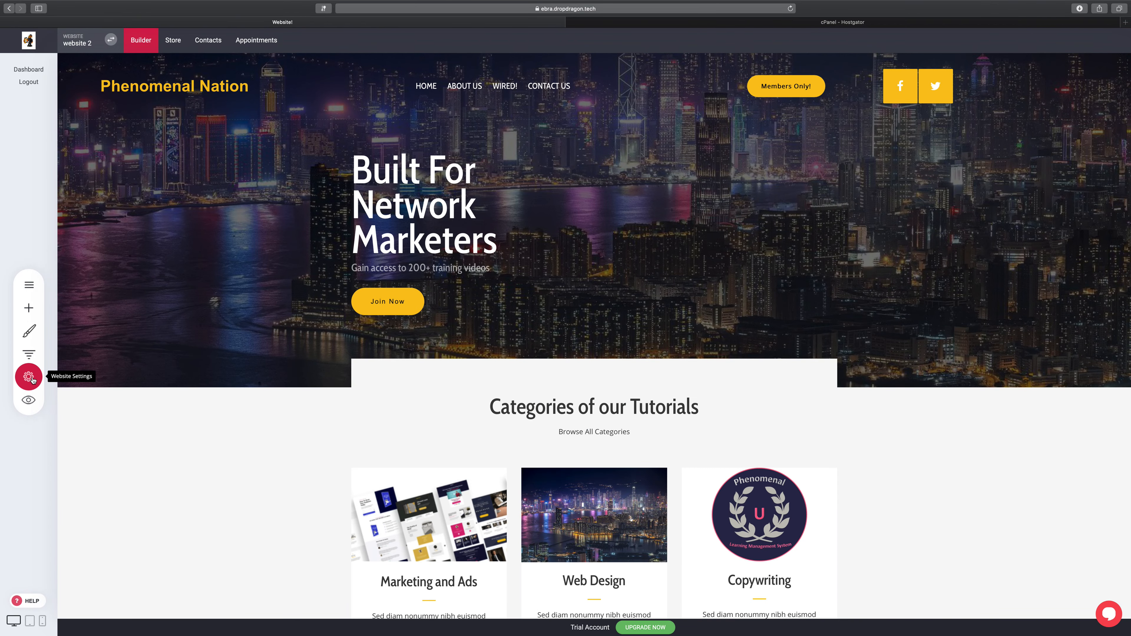
# - Connect phenomenalnation.com as an existing custom domain in the website's domain settings
pyautogui.click(30, 378)
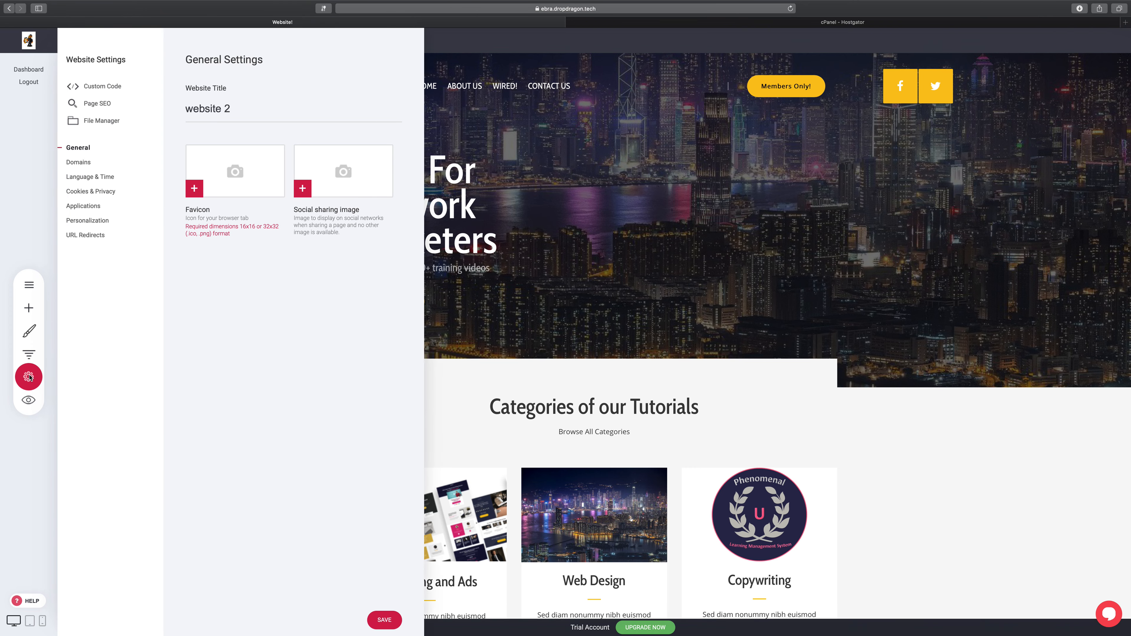
pyautogui.click(94, 166)
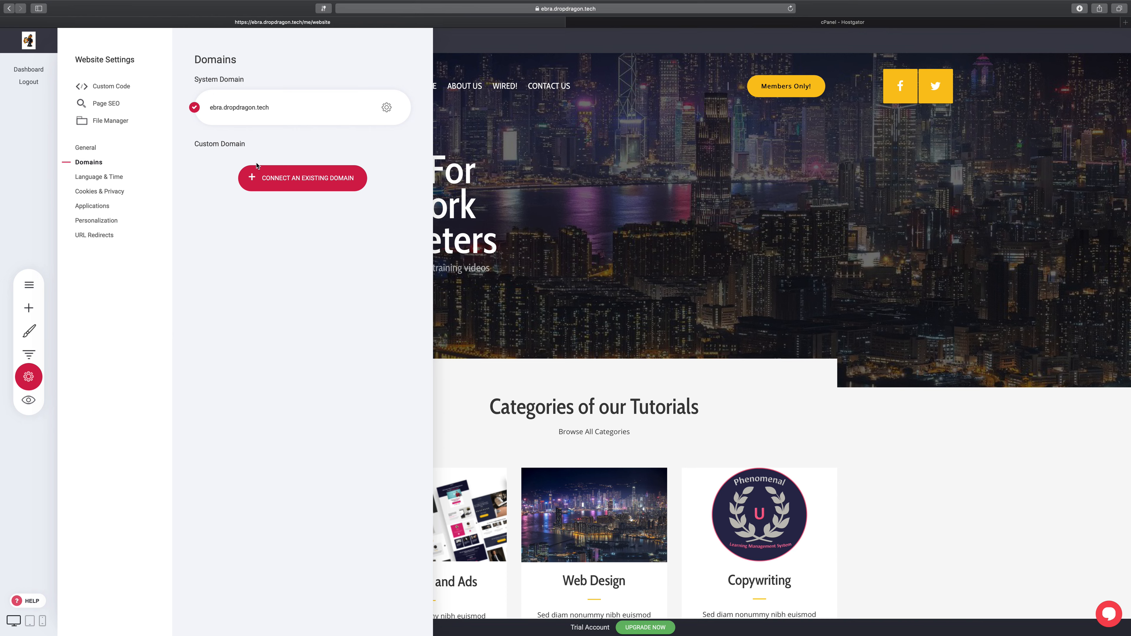
pyautogui.click(298, 180)
pyautogui.click(288, 207)
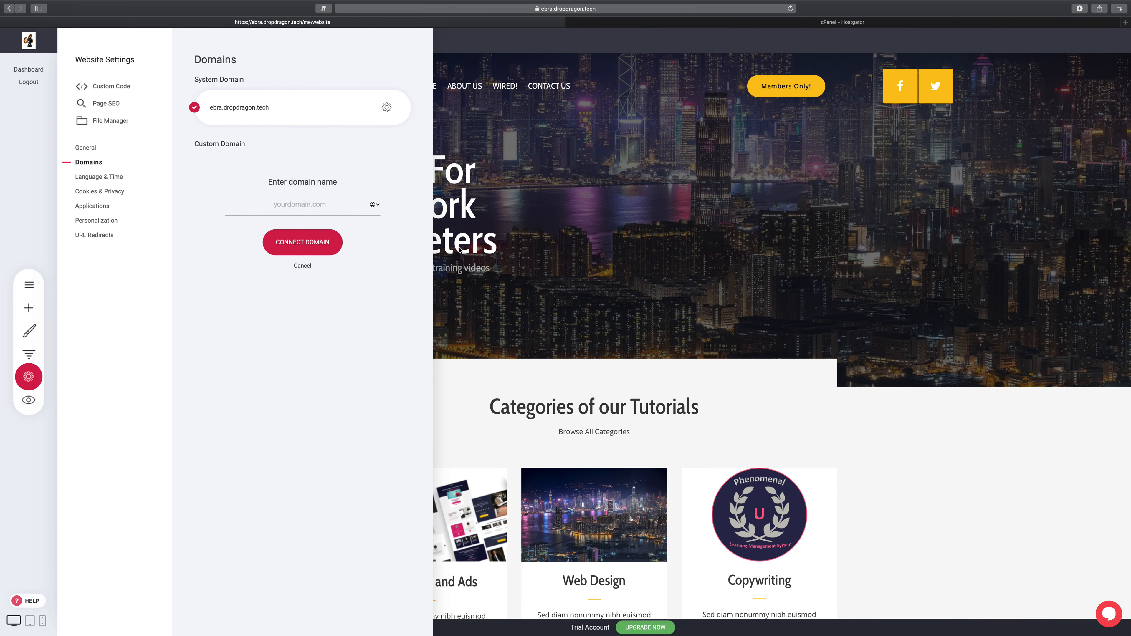
pyautogui.write('phenomenalnation.com')
pyautogui.click(323, 246)
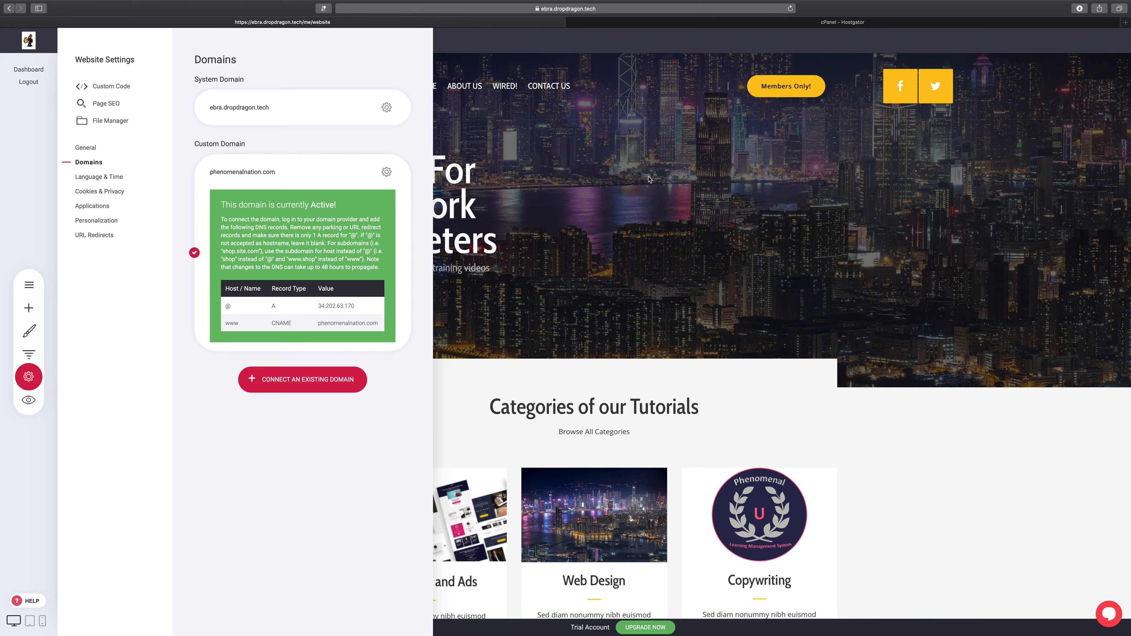
# - Switch to the HostGator control panel and open the Advanced Zone Editor for phenomenalnation.com
pyautogui.click(763, 24)
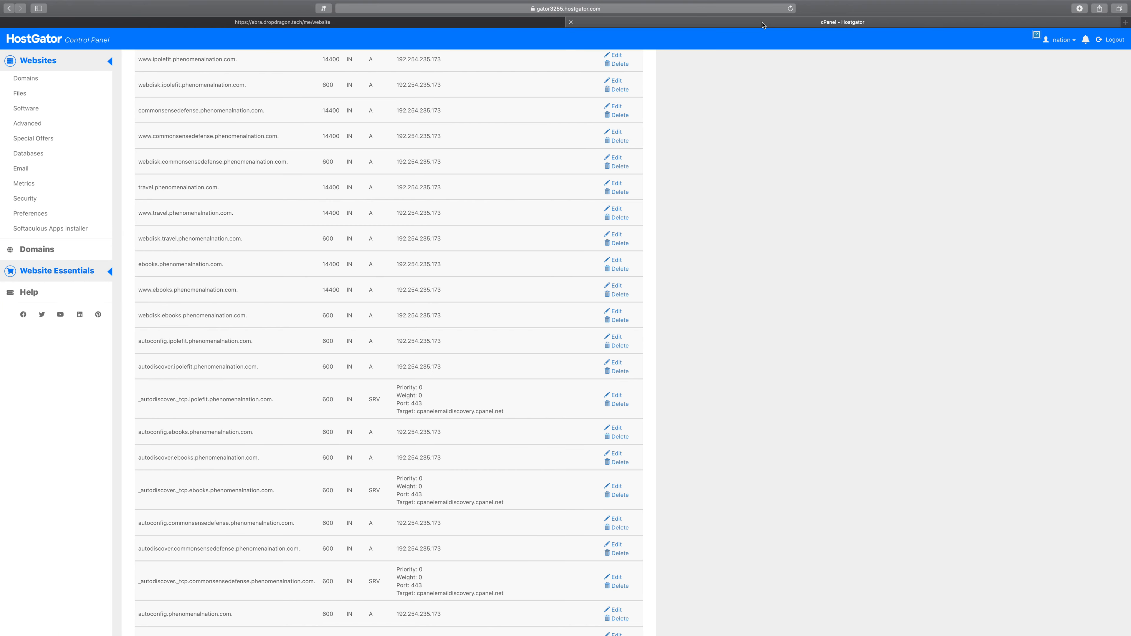
pyautogui.scroll(20, 566, 187)
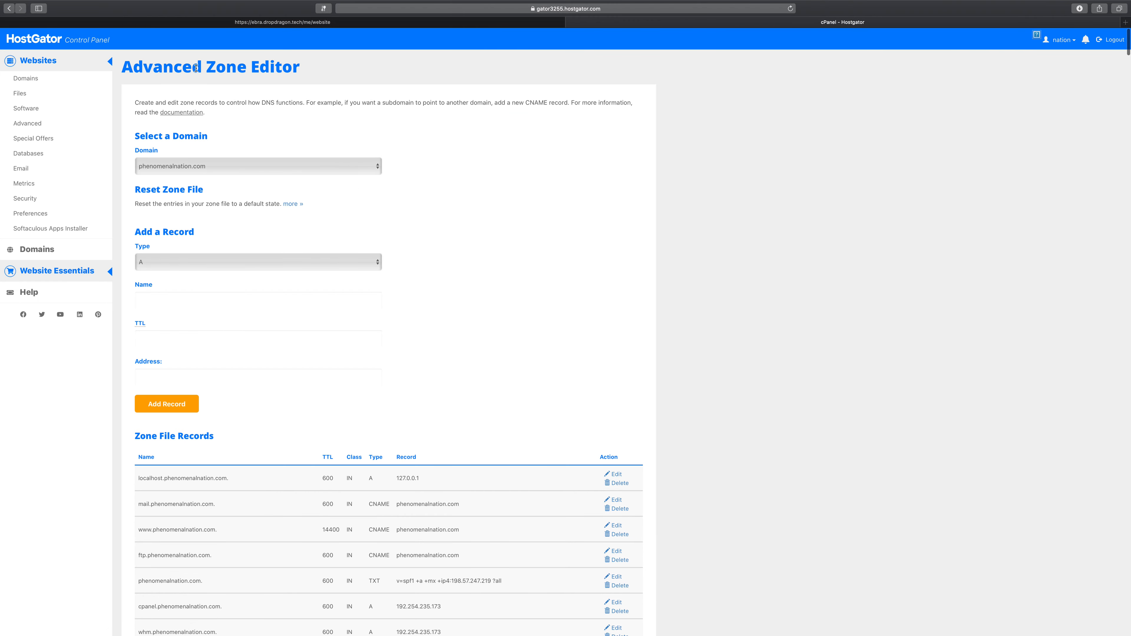
pyautogui.click(95, 43)
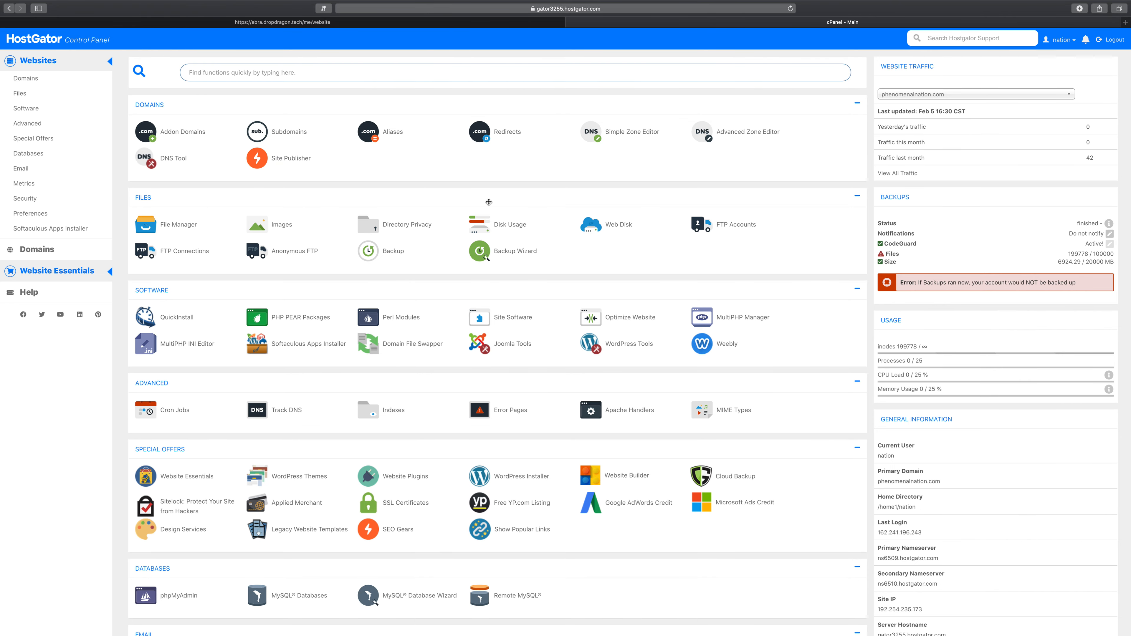
pyautogui.click(727, 138)
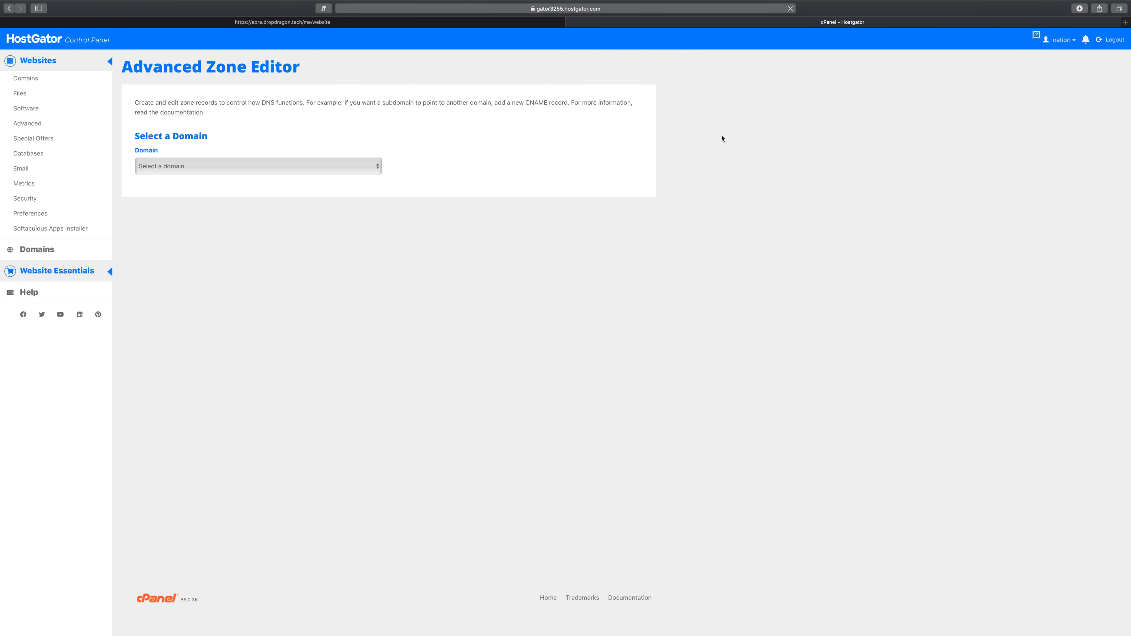
pyautogui.click(378, 167)
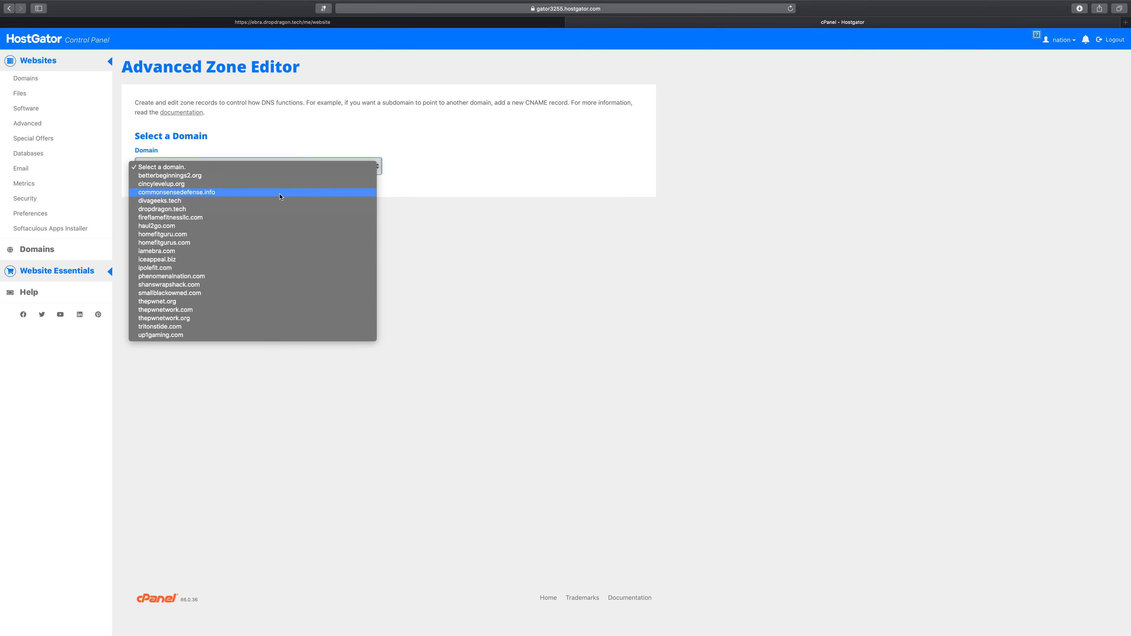
pyautogui.click(176, 278)
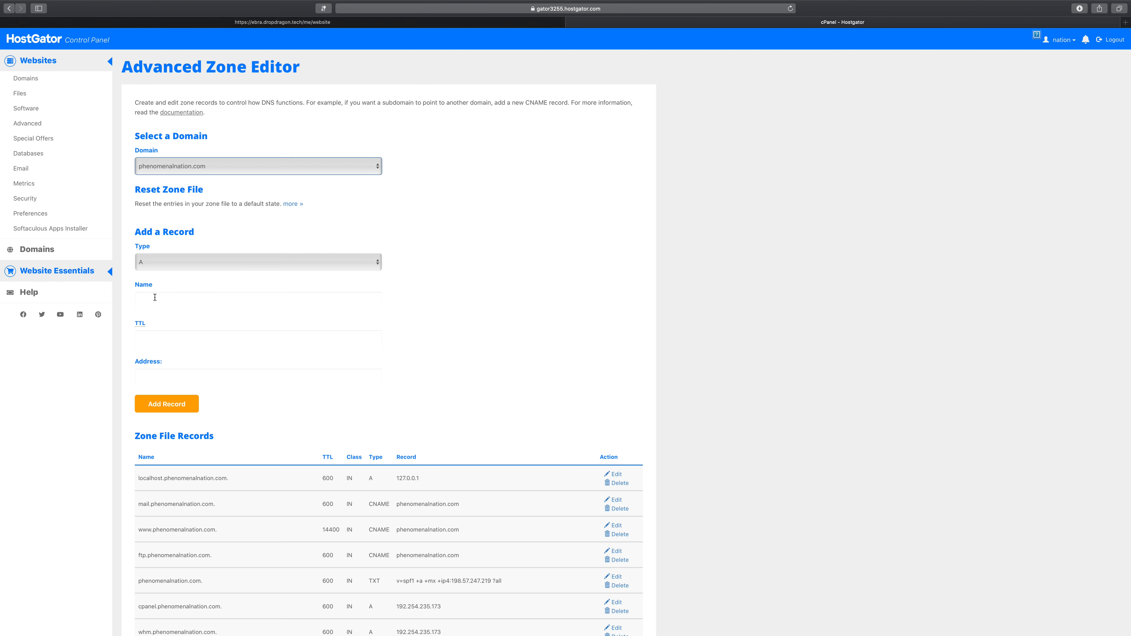
# - Examine the type, name, TTL and address fields for adding an A record, consulting the builder's domain settings
pyautogui.click(231, 263)
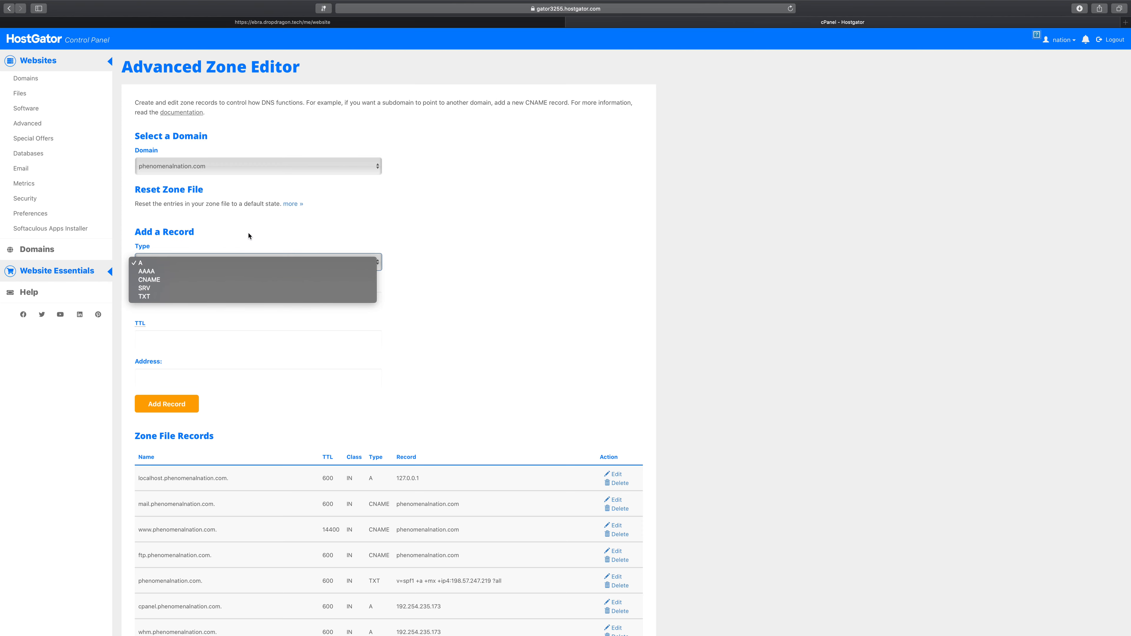
pyautogui.click(236, 265)
pyautogui.click(185, 306)
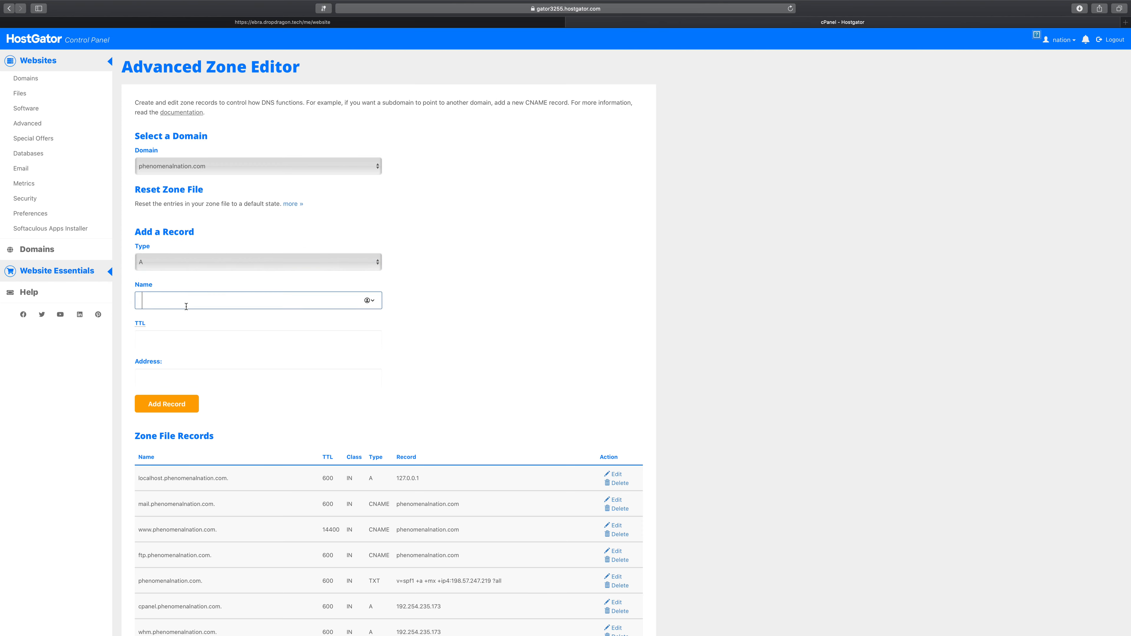
pyautogui.click(356, 25)
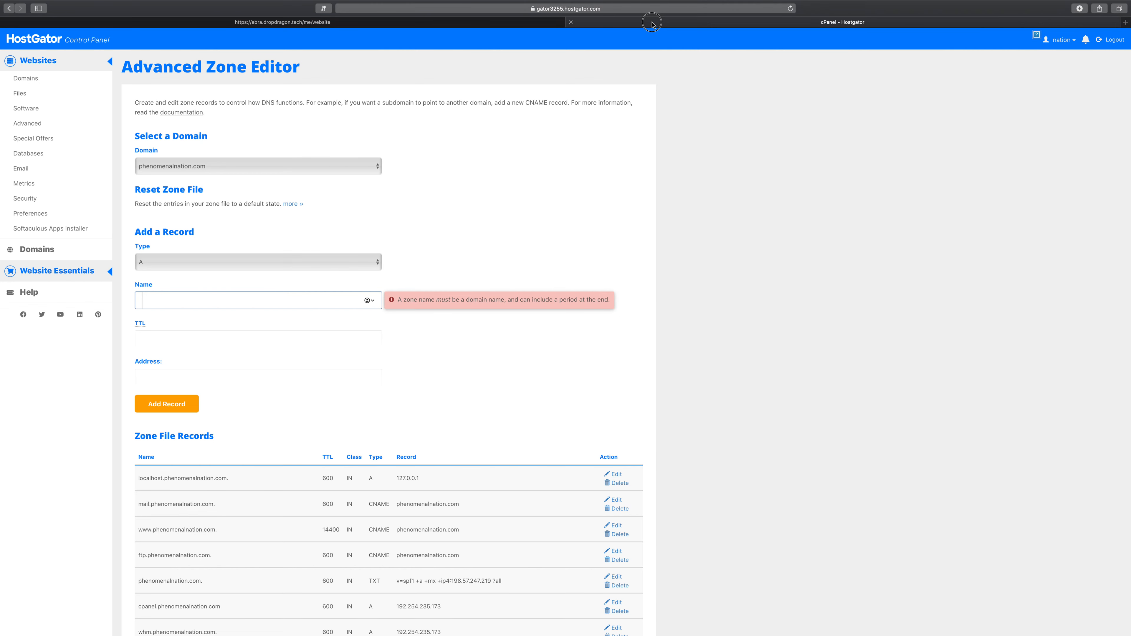
pyautogui.click(653, 23)
pyautogui.click(191, 376)
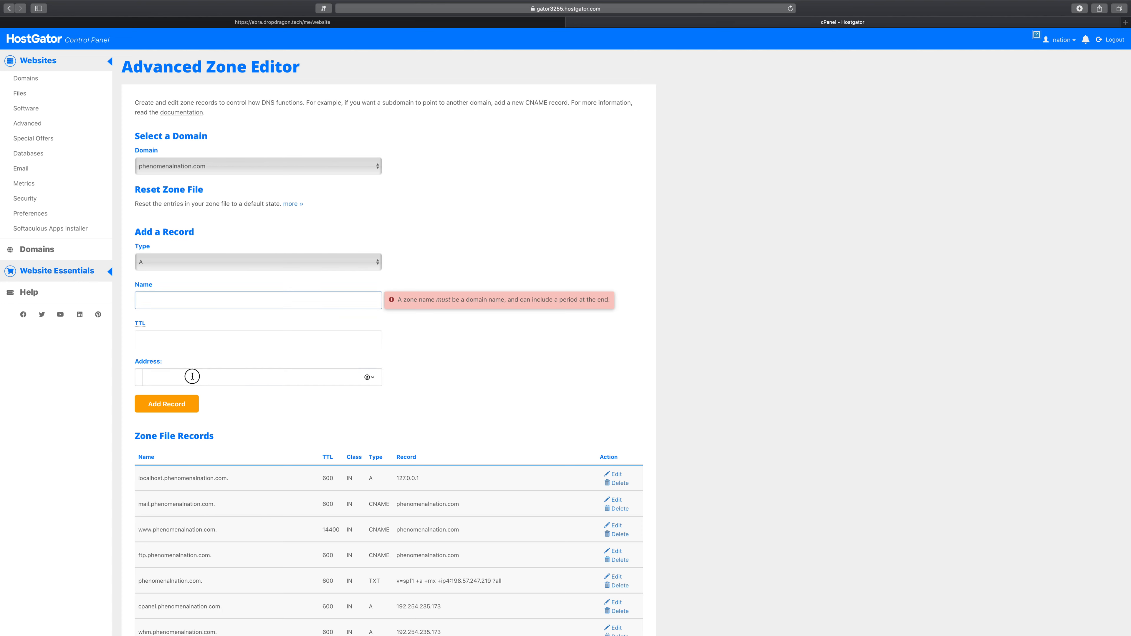
pyautogui.click(175, 339)
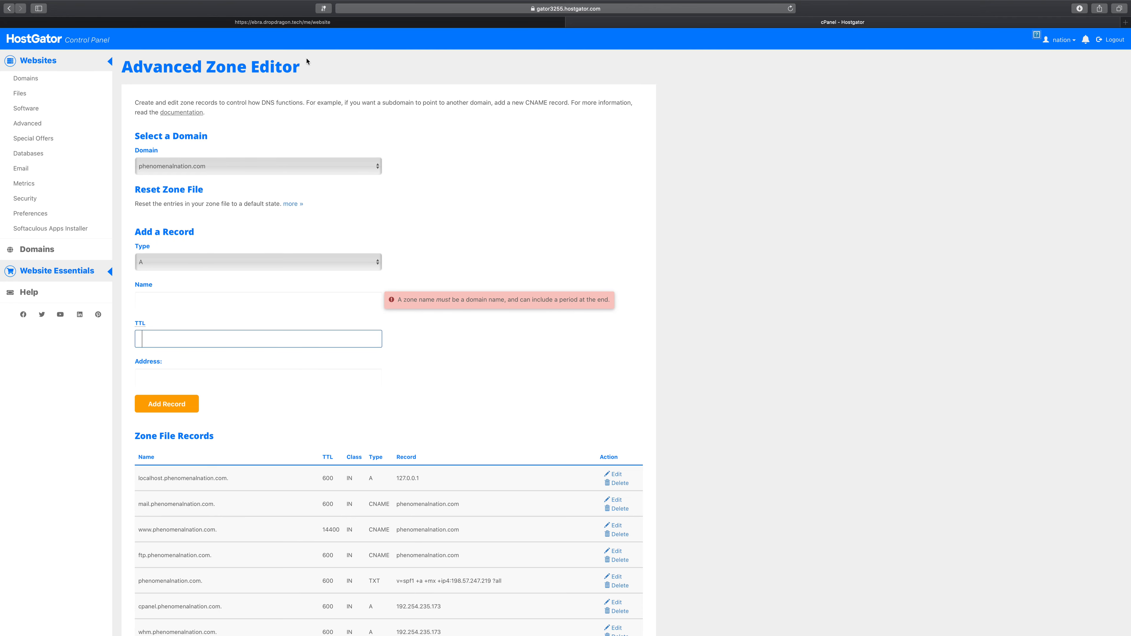
# - Check the A record value in the builder's domain settings and locate the matching phenomenalnation.com record in the HostGator zone file
pyautogui.click(304, 25)
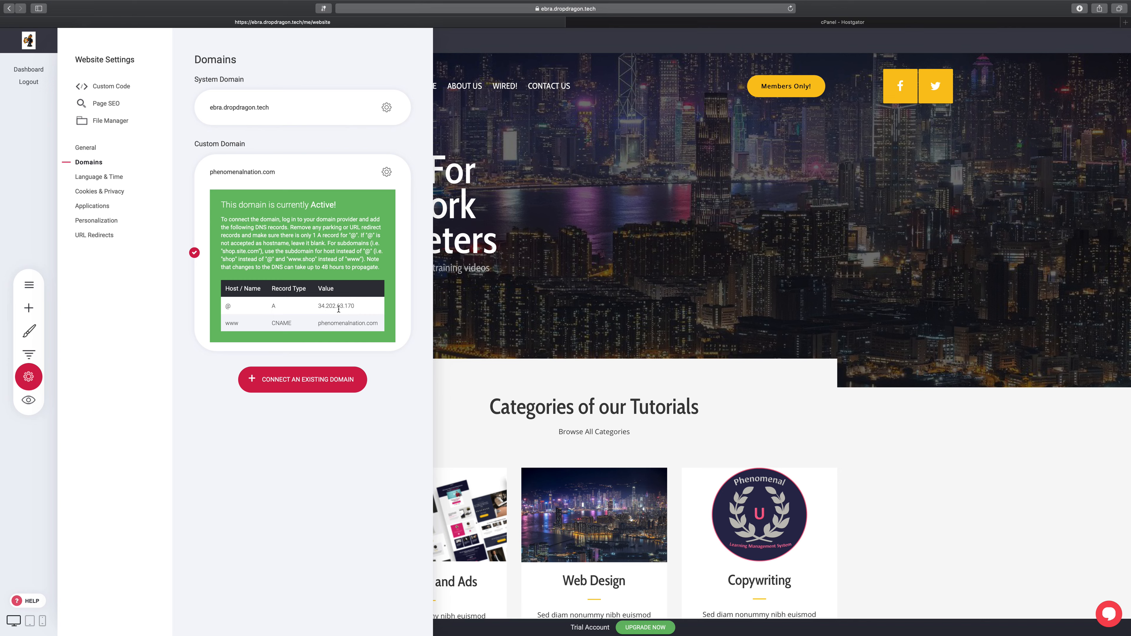
pyautogui.click(599, 22)
pyautogui.scroll(-15, 450, 392)
pyautogui.scroll(-10, 449, 391)
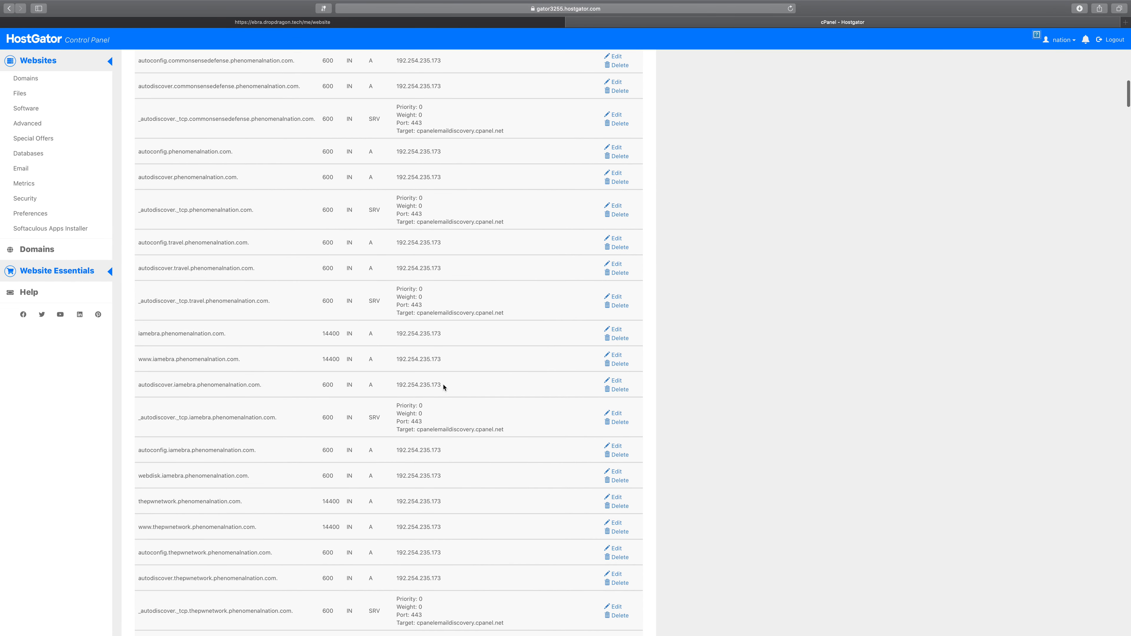
pyautogui.moveTo(1125, 136); pyautogui.dragTo(1127, 626)
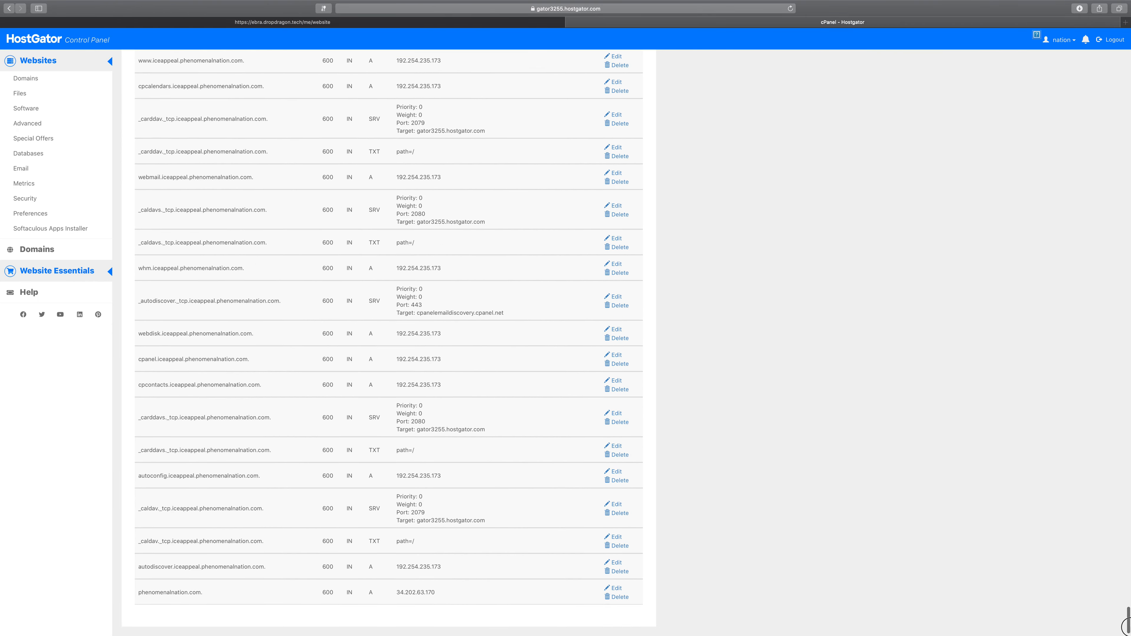
pyautogui.scroll(-1, 492, 583)
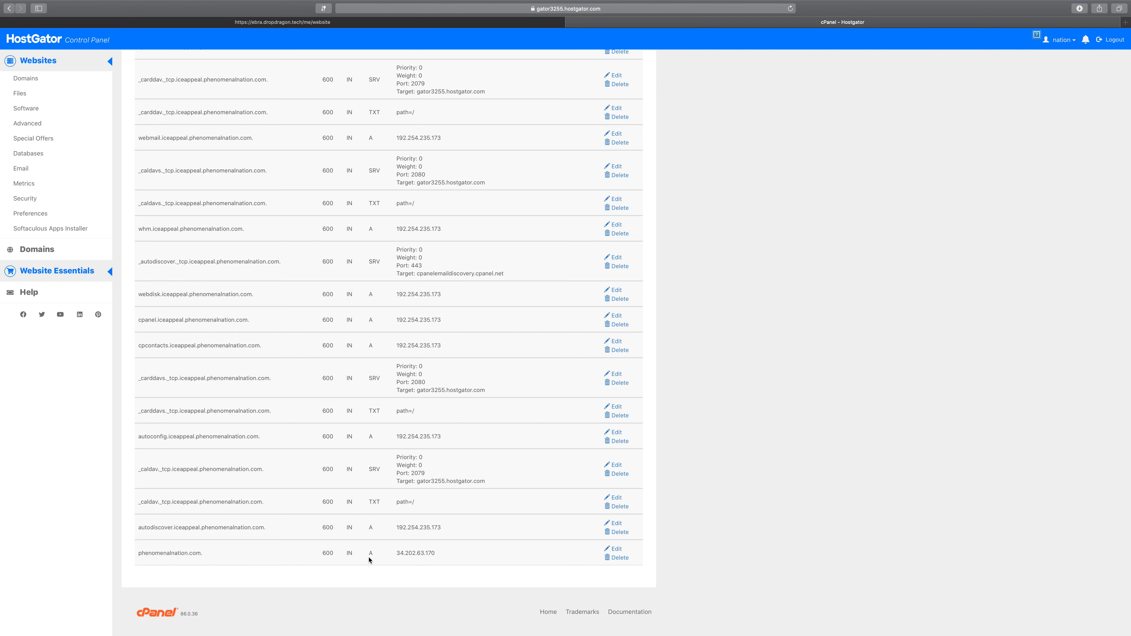
# - Set the TTL of the phenomenalnation.com A record to 14400 and save the record
pyautogui.moveTo(323, 553); pyautogui.dragTo(335, 554)
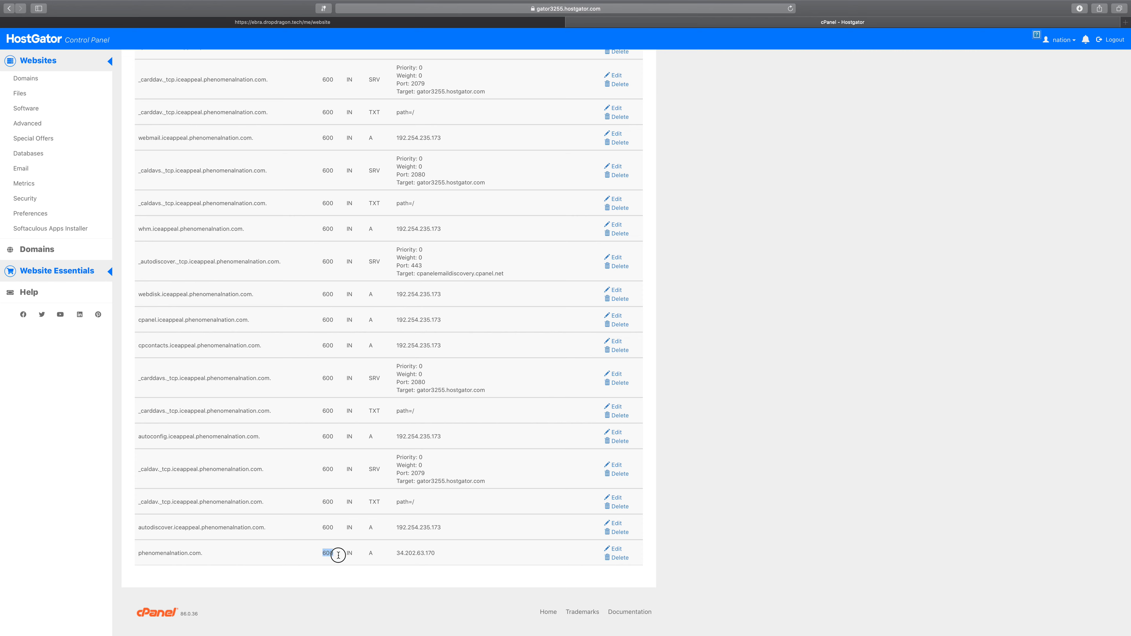
pyautogui.click(618, 549)
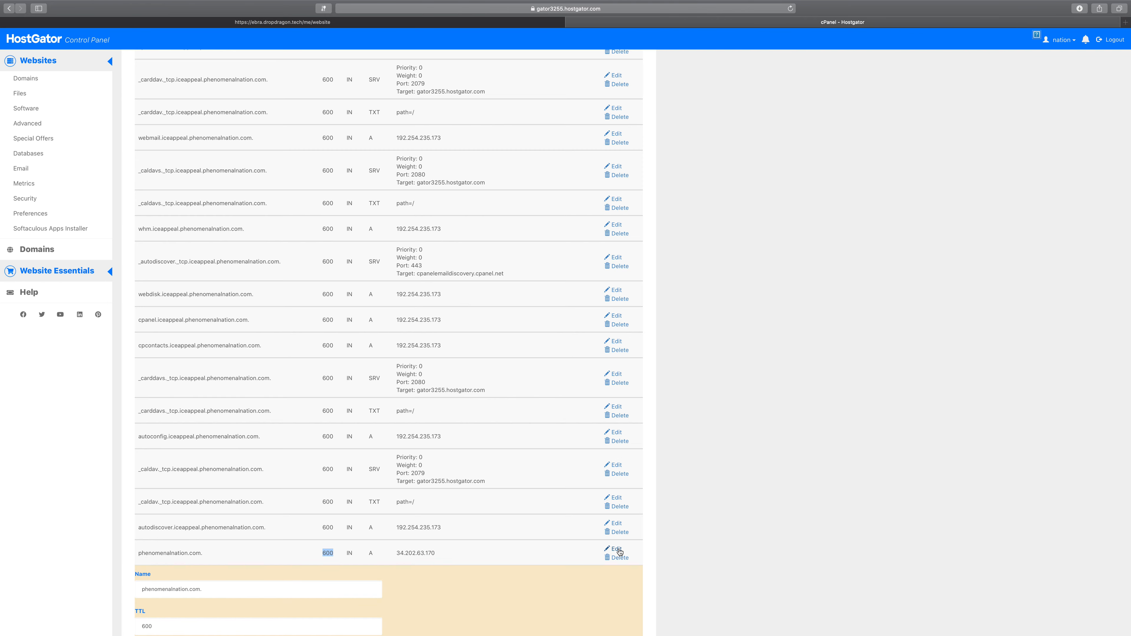
pyautogui.scroll(-5, 521, 567)
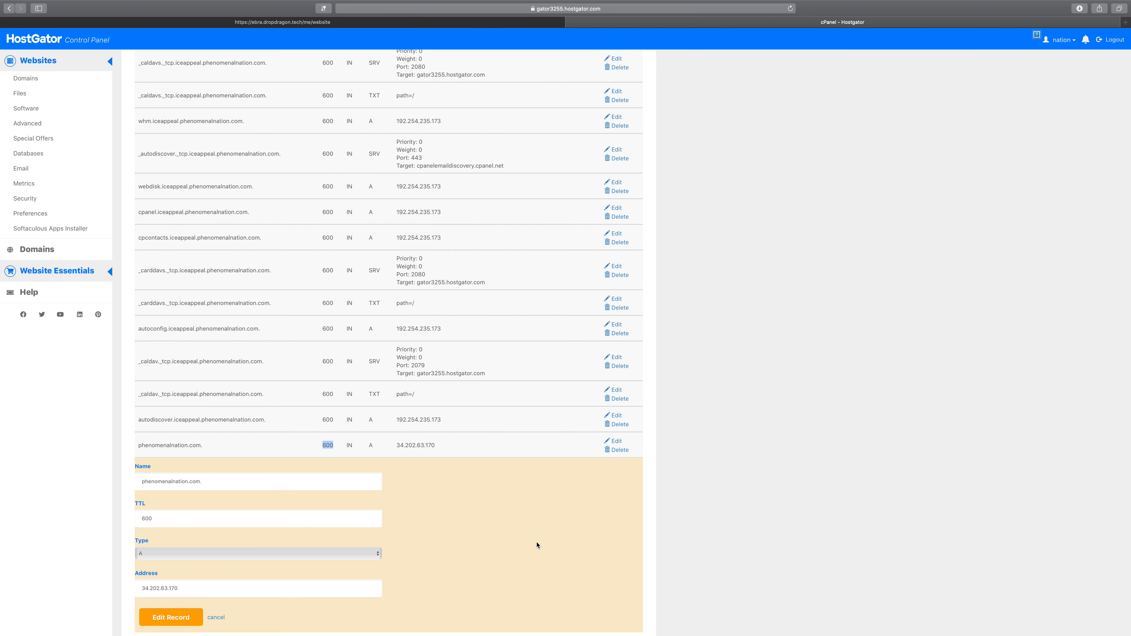
pyautogui.click(229, 517)
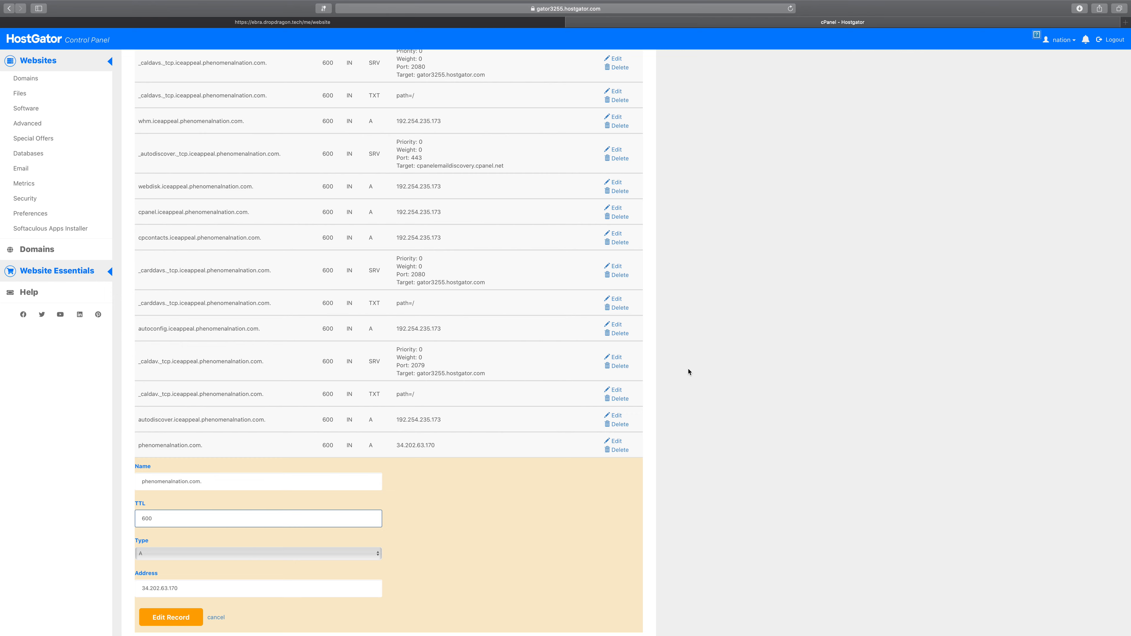
pyautogui.press('BackSpace')
pyautogui.press('BackSpace')
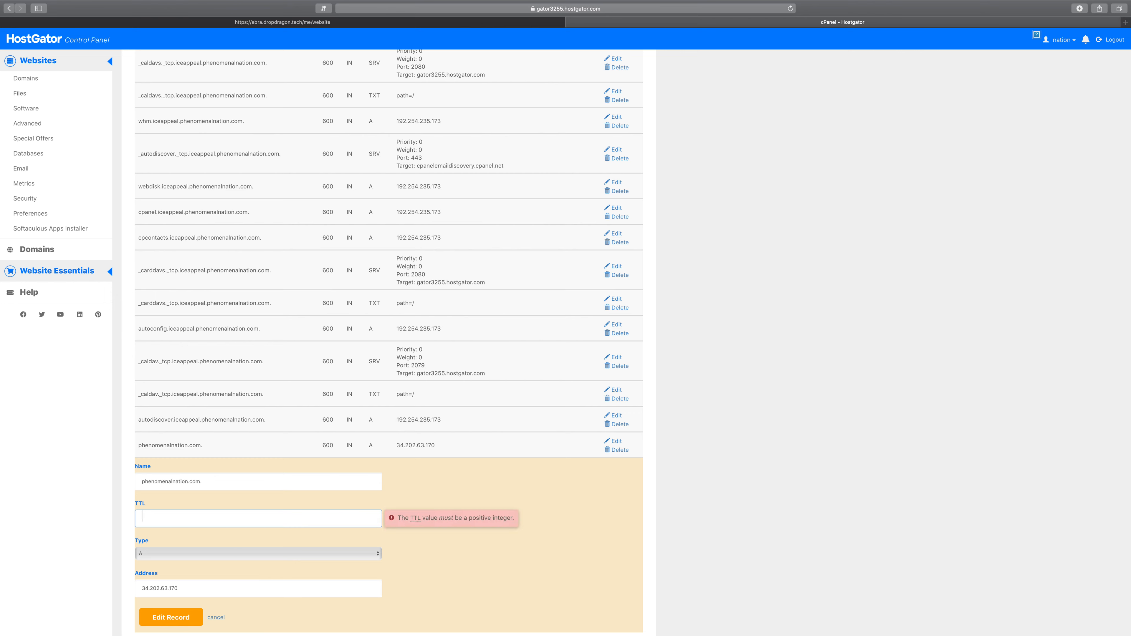
pyautogui.write('14400')
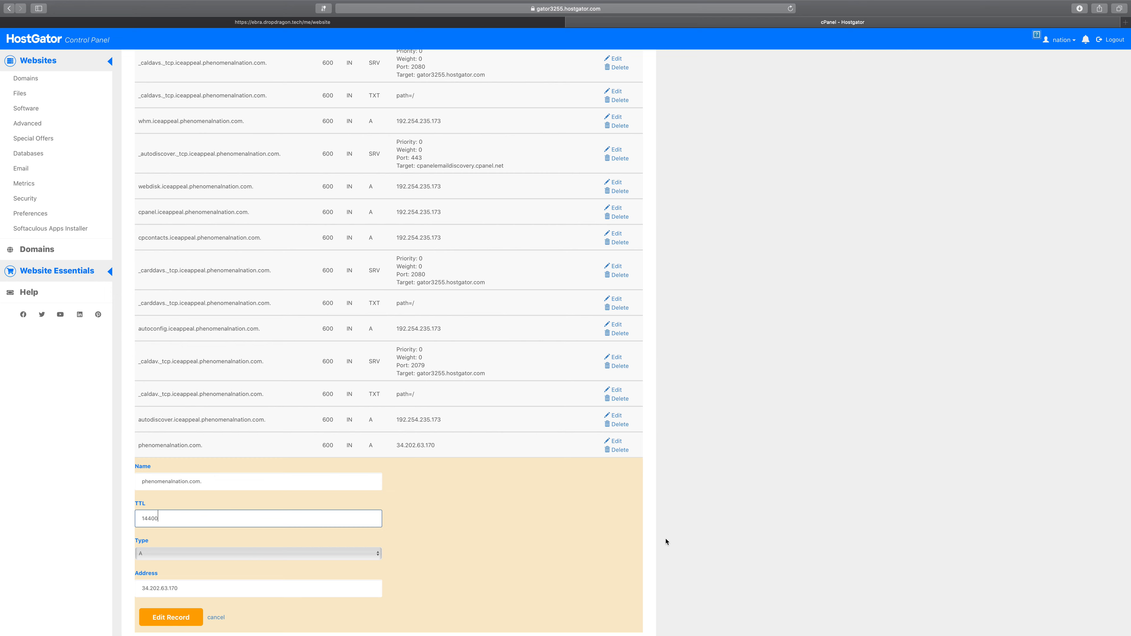
pyautogui.click(174, 622)
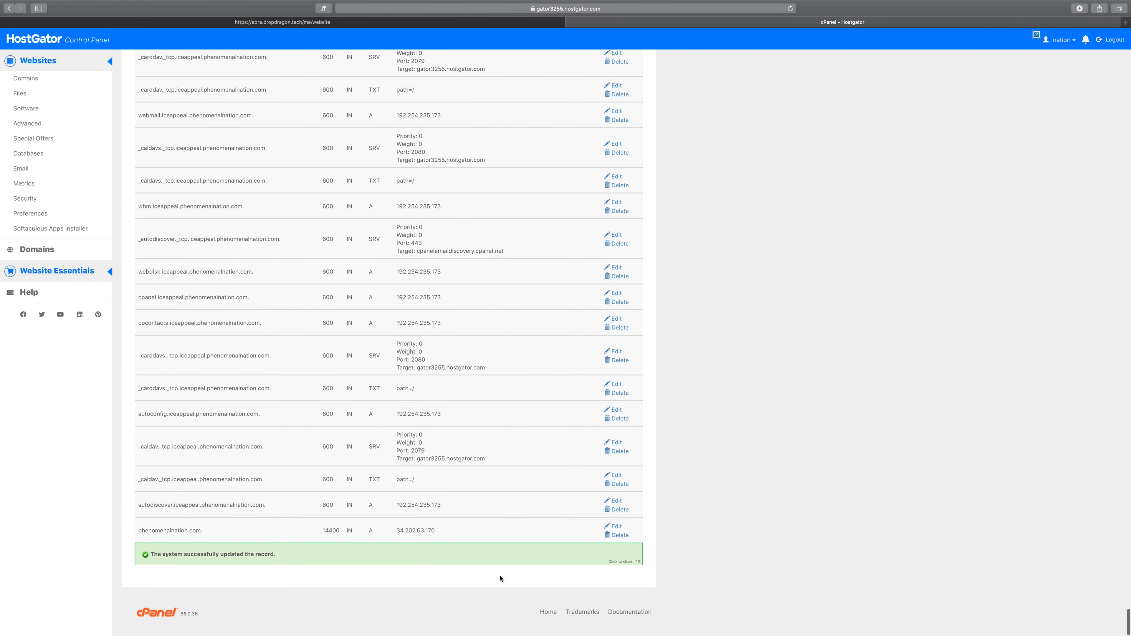
# - Reopen the phenomenalnation.com A record for editing, review its address field and submit it without changes
pyautogui.click(620, 528)
pyautogui.scroll(-3, 598, 532)
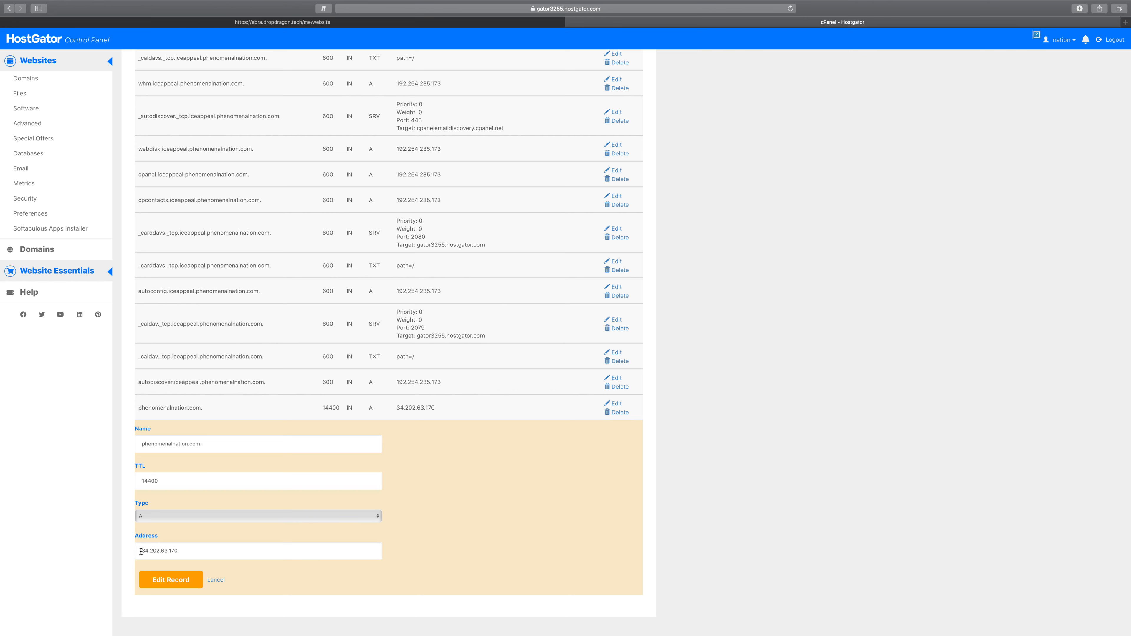
pyautogui.click(175, 582)
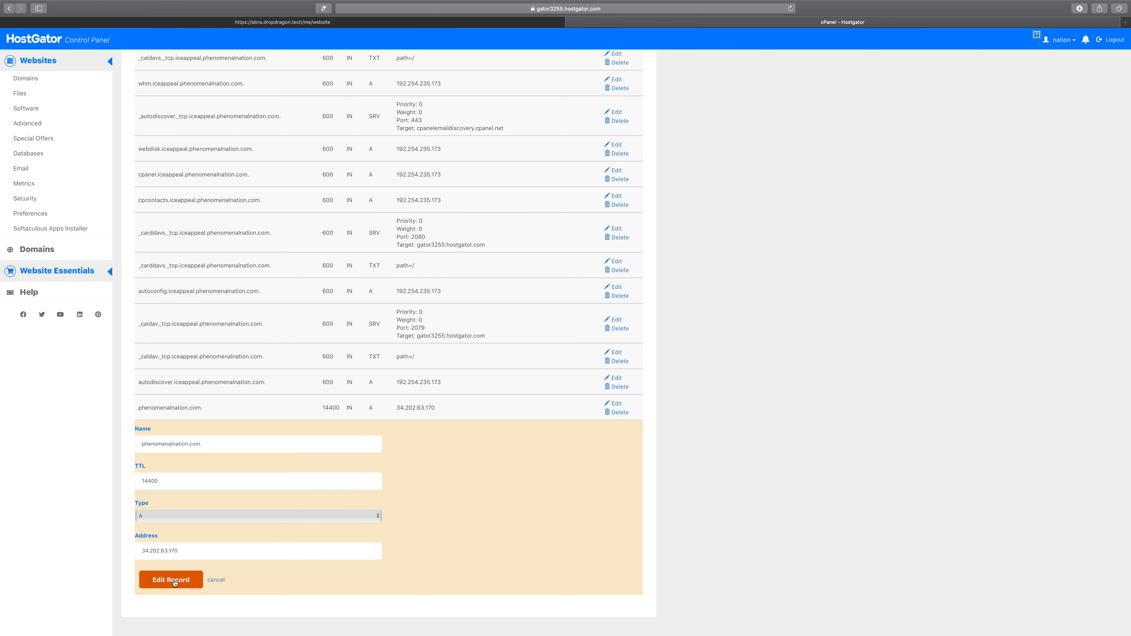
# - Look back through the zone file records and switch to the website builder's domain settings
pyautogui.scroll(1, 635, 551)
pyautogui.scroll(8, 634, 552)
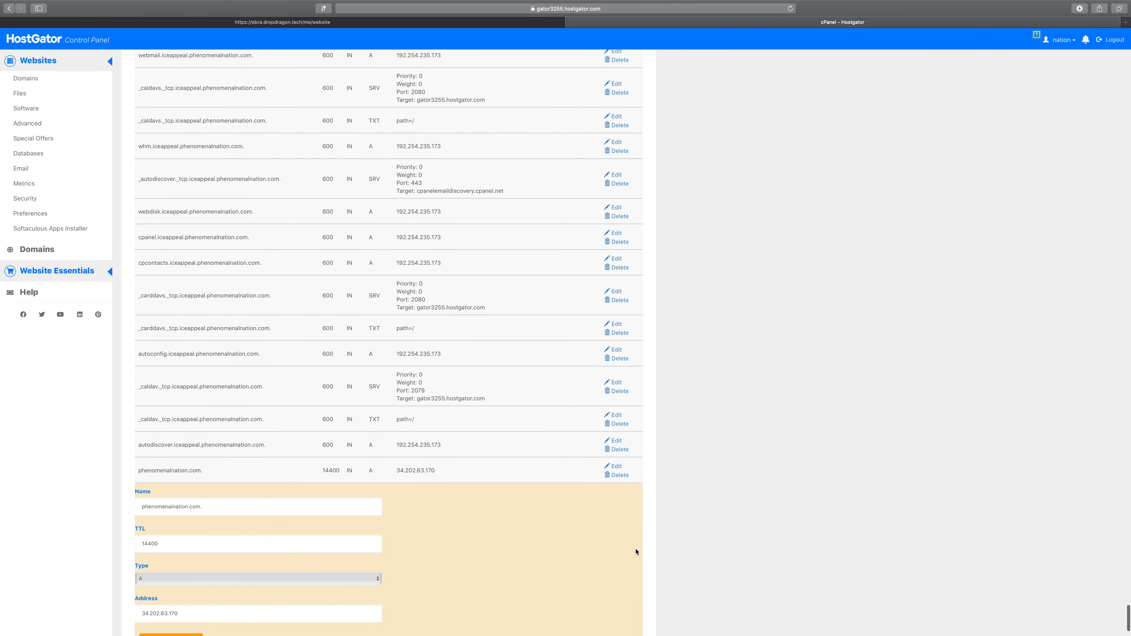
pyautogui.scroll(7, 709, 283)
pyautogui.moveTo(1129, 577); pyautogui.dragTo(1128, 102)
pyautogui.scroll(2, 1082, 132)
pyautogui.scroll(15, 1082, 132)
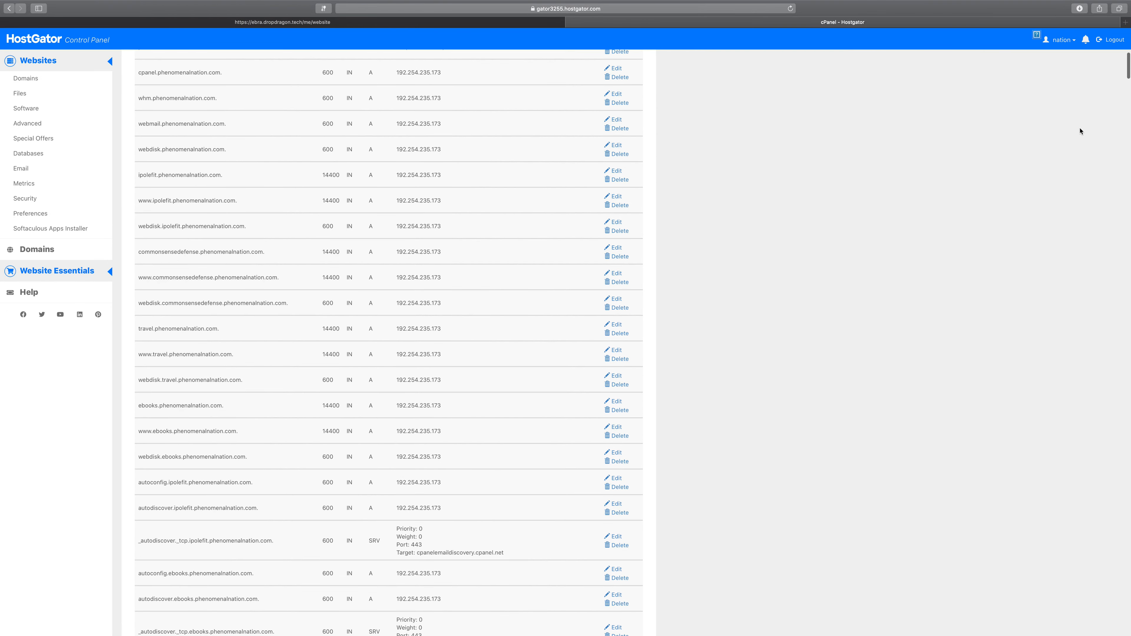
pyautogui.click(302, 22)
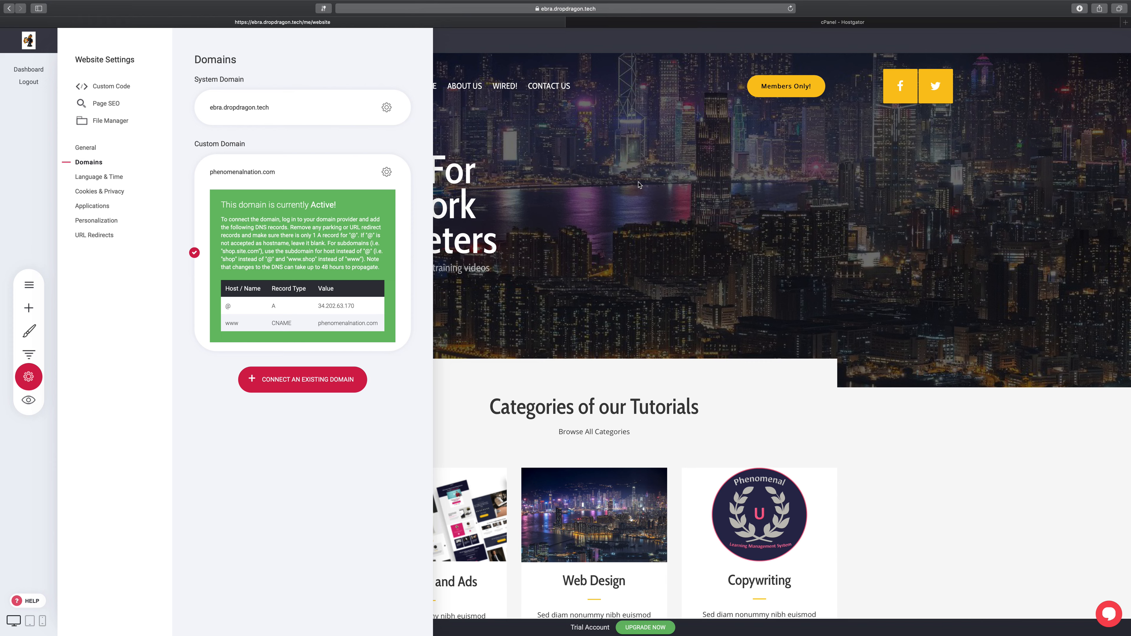
# - Examine the phenomenalnation.com zone file records in HostGator's Advanced Zone Editor and return to the website builder's domain settings
pyautogui.click(671, 21)
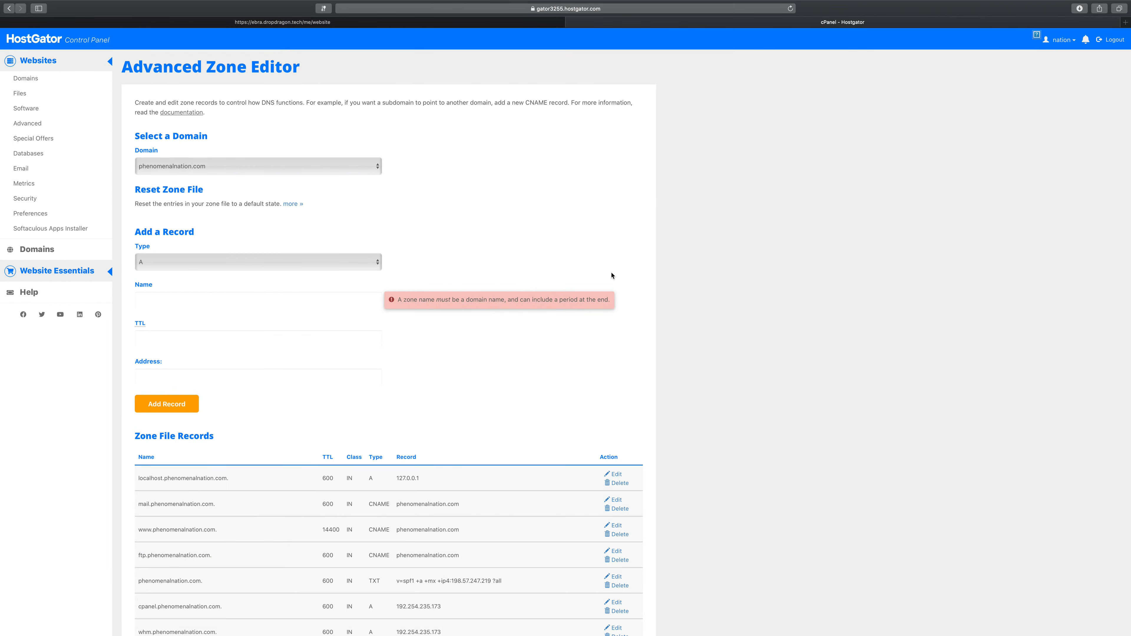
pyautogui.scroll(-5, 562, 321)
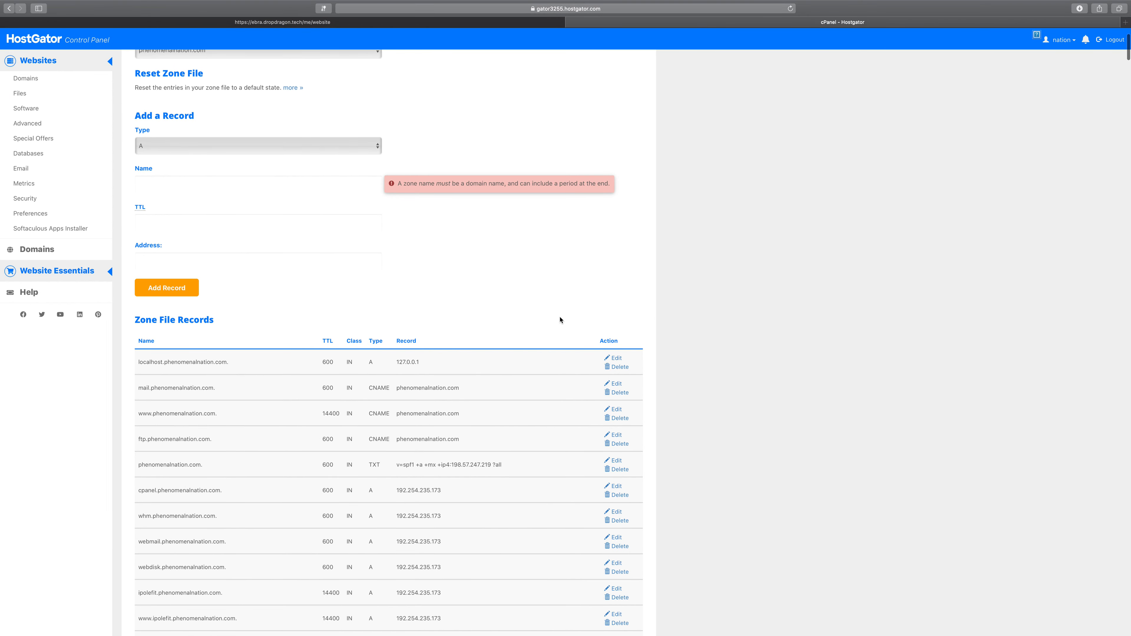
pyautogui.scroll(-2, 559, 320)
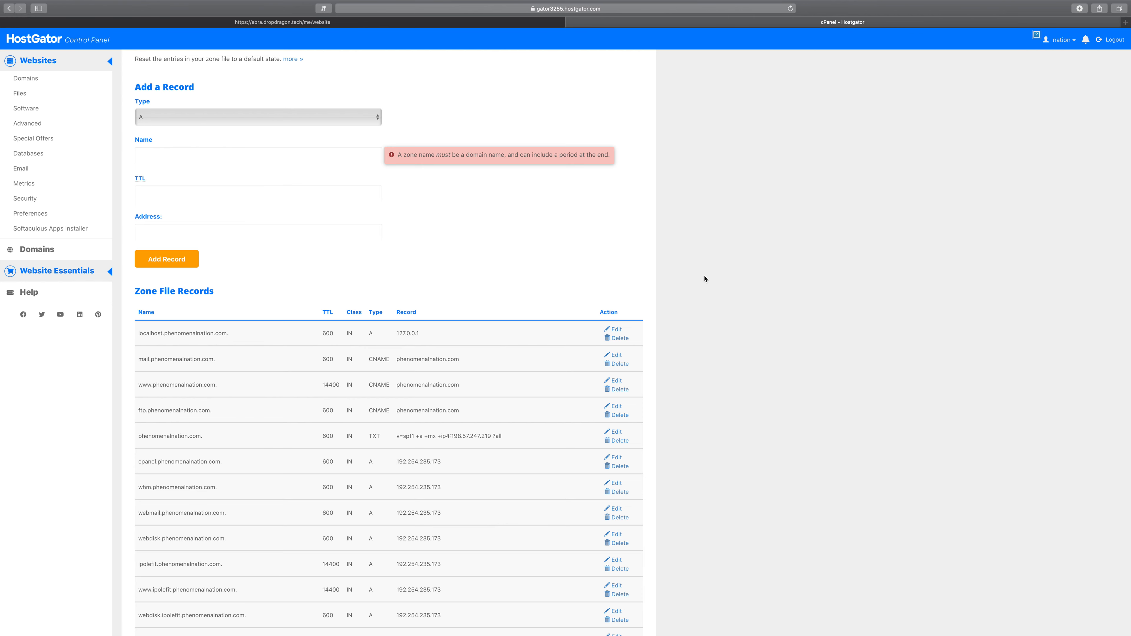
pyautogui.scroll(3, 705, 279)
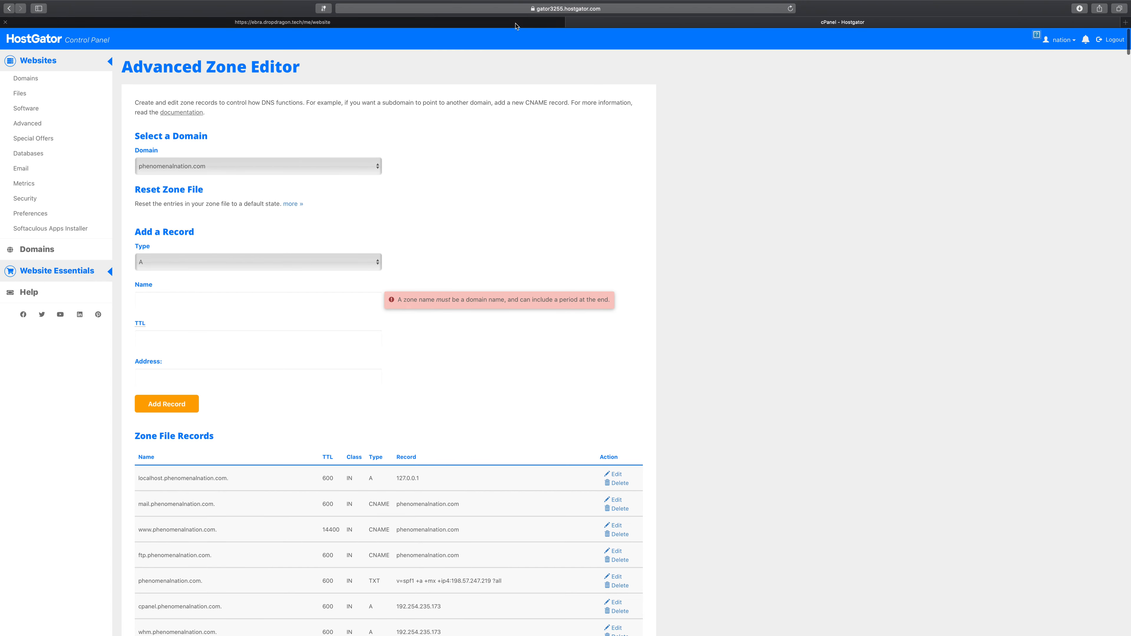
pyautogui.scroll(-15, 657, 240)
pyautogui.scroll(5, 655, 231)
pyautogui.scroll(10, 654, 231)
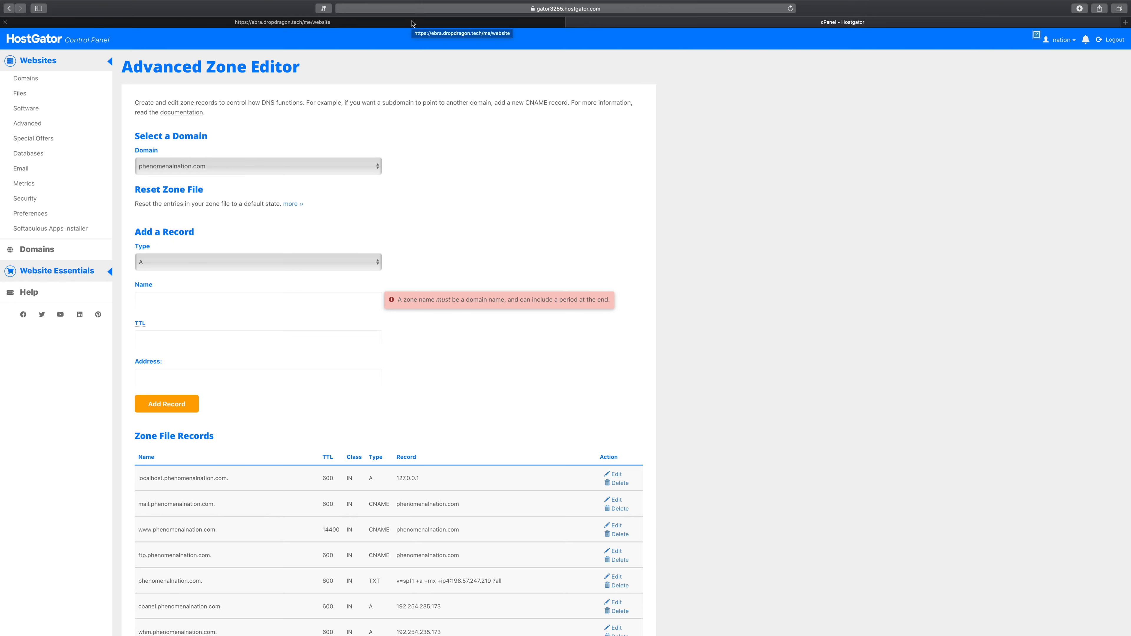
pyautogui.click(413, 24)
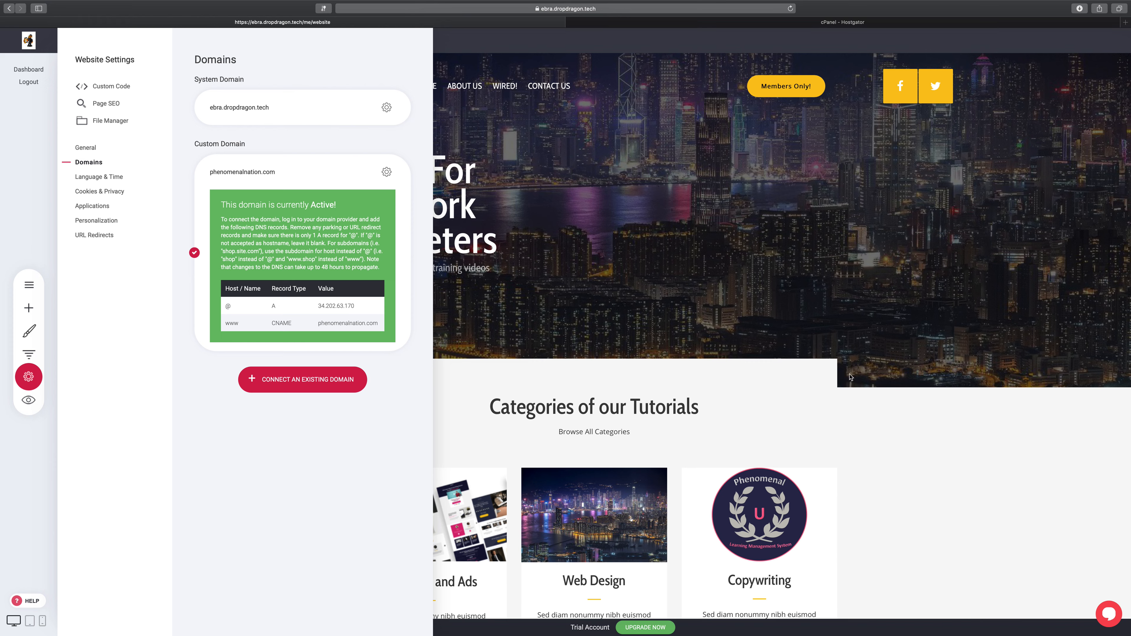
pyautogui.moveTo(947, 2)
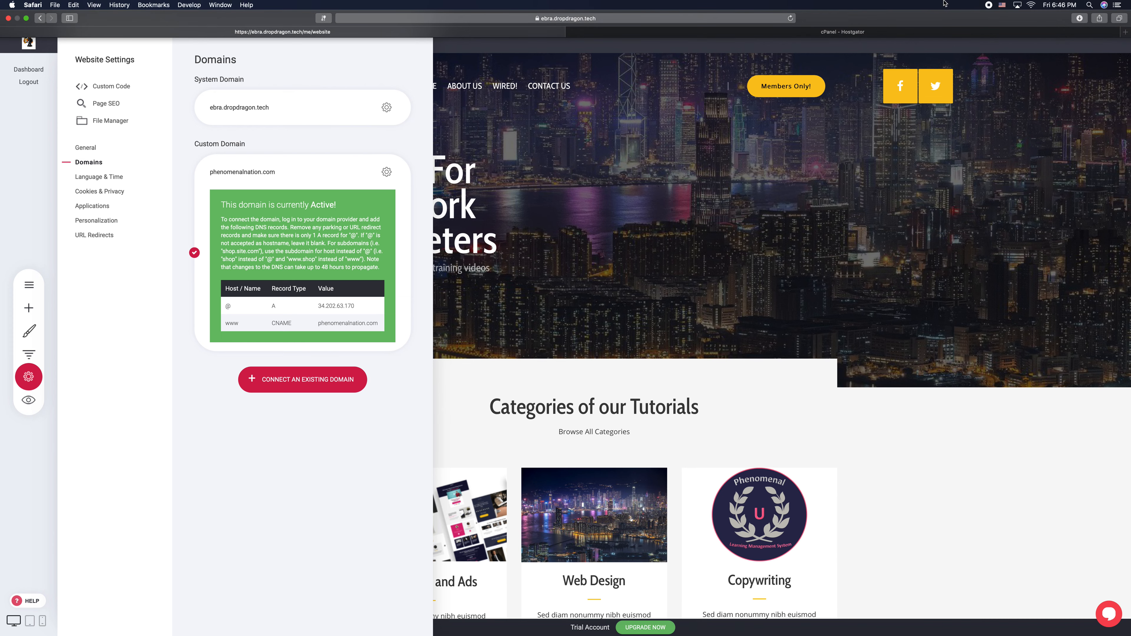